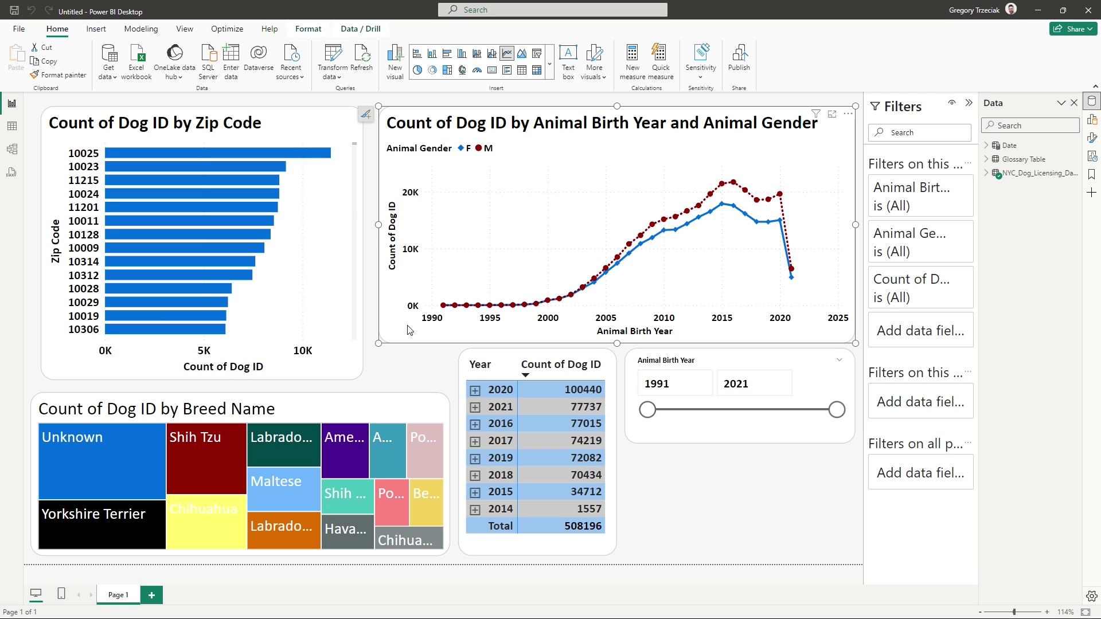
- Select the birth-year and gender line chart and show its general Properties format settings
{"action": "left_click", "coordinate": [402, 365]}
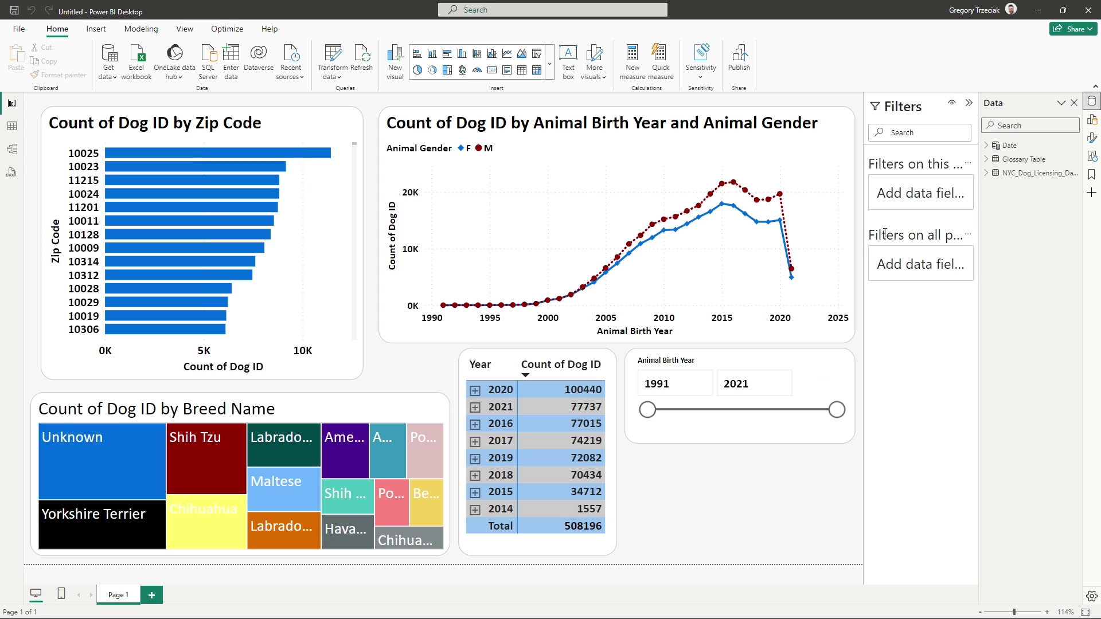
{"action": "left_click", "coordinate": [841, 147]}
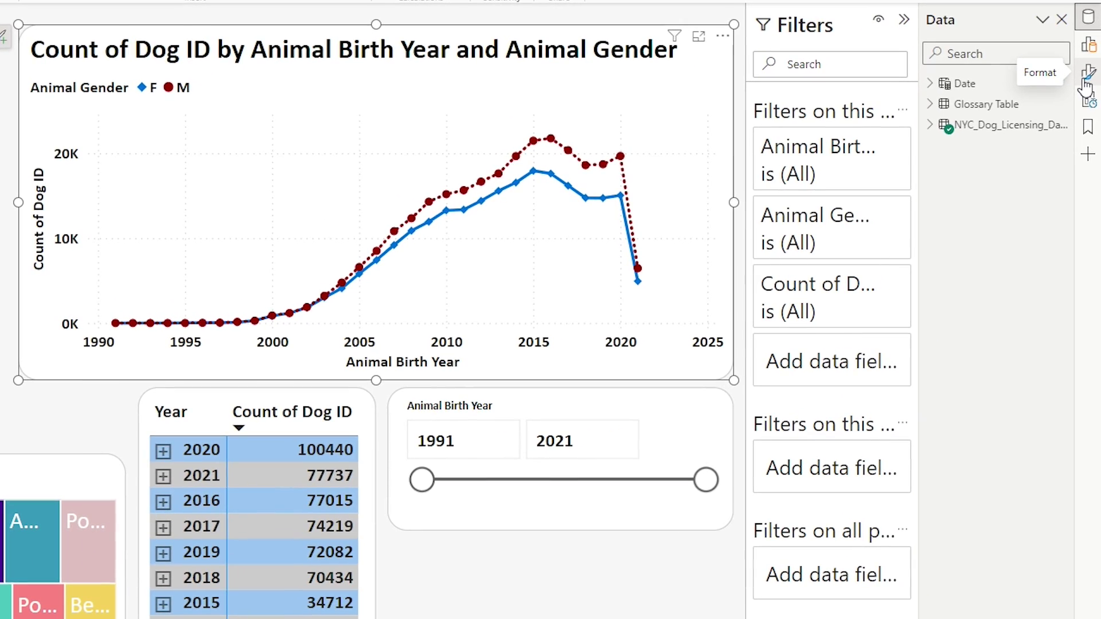
{"action": "left_click", "coordinate": [1085, 85]}
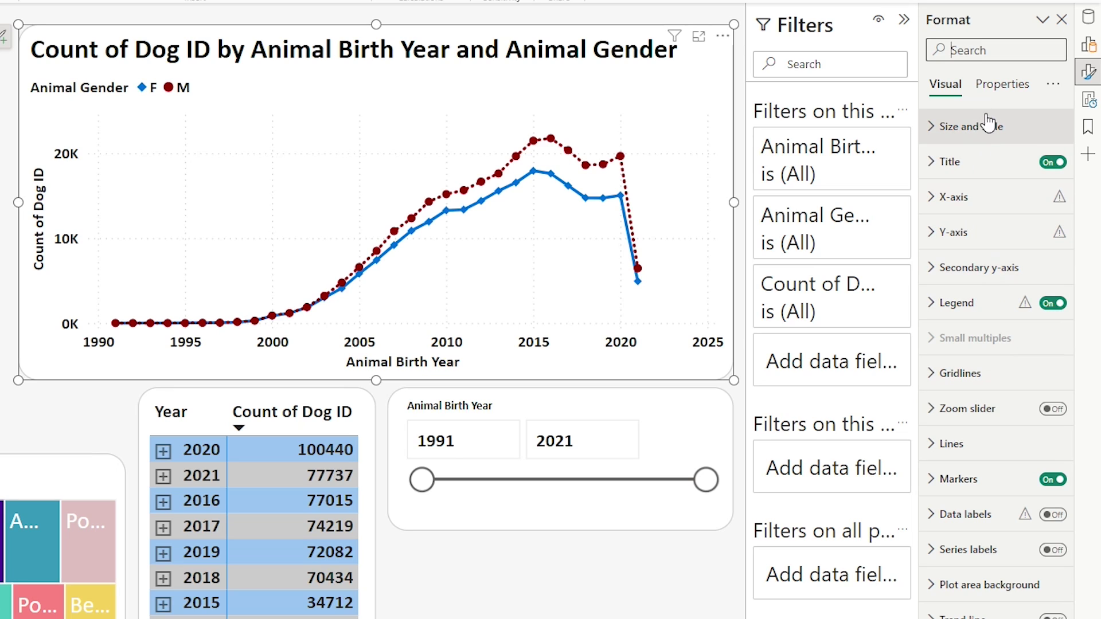
{"action": "left_click", "coordinate": [1004, 85]}
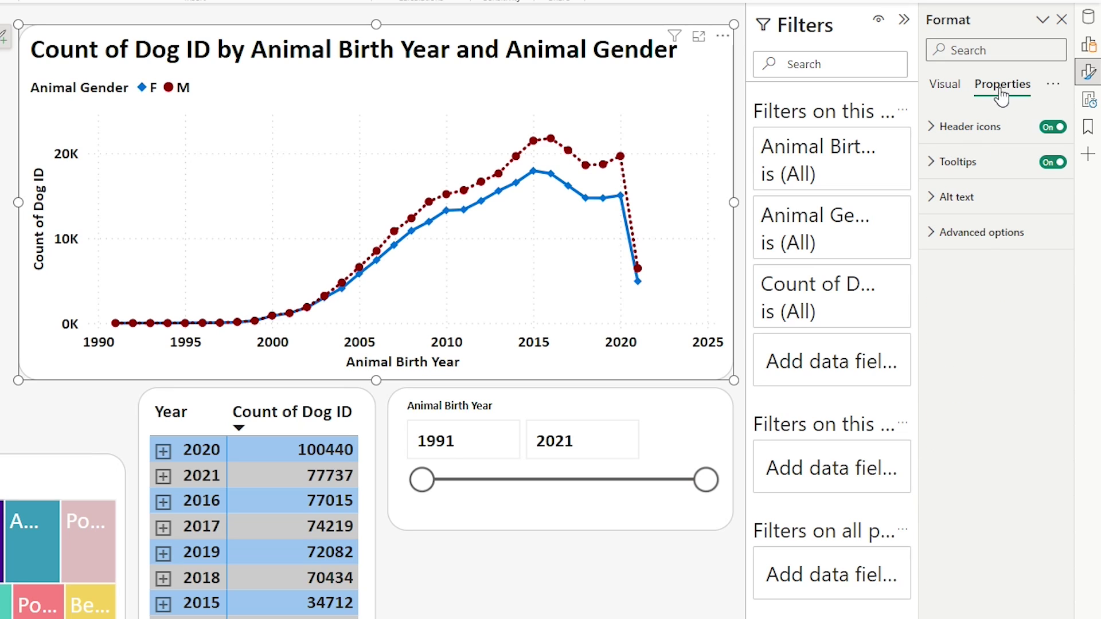
- Expand the line chart's Alt text section and resize its text box much taller
{"action": "left_click", "coordinate": [931, 201]}
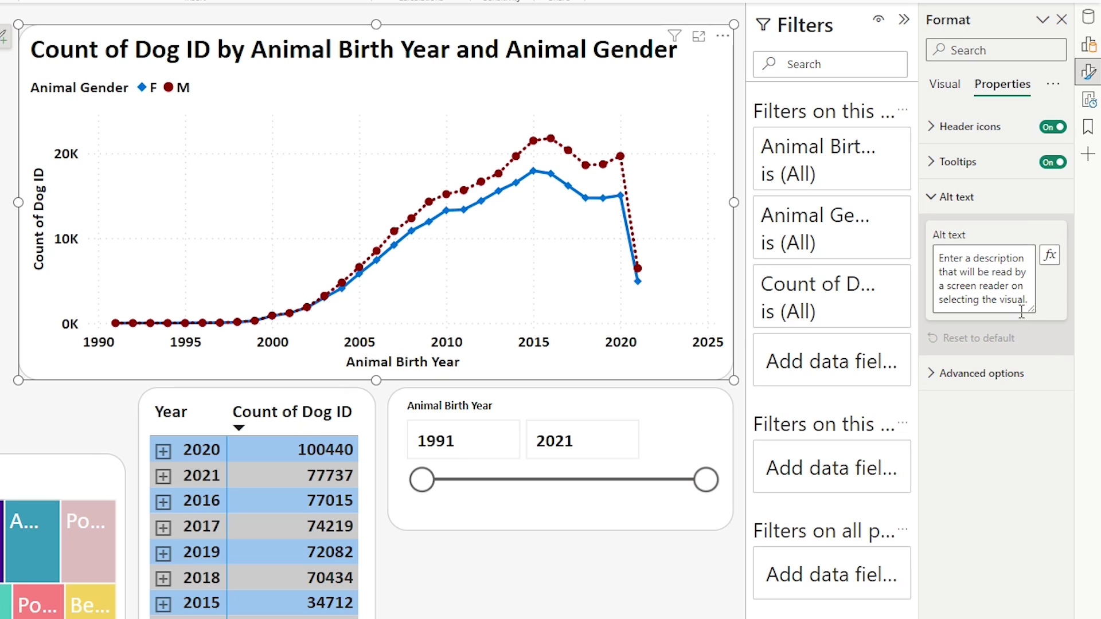
{"action": "left_click_drag", "start_coordinate": [1029, 308], "coordinate": [1055, 397]}
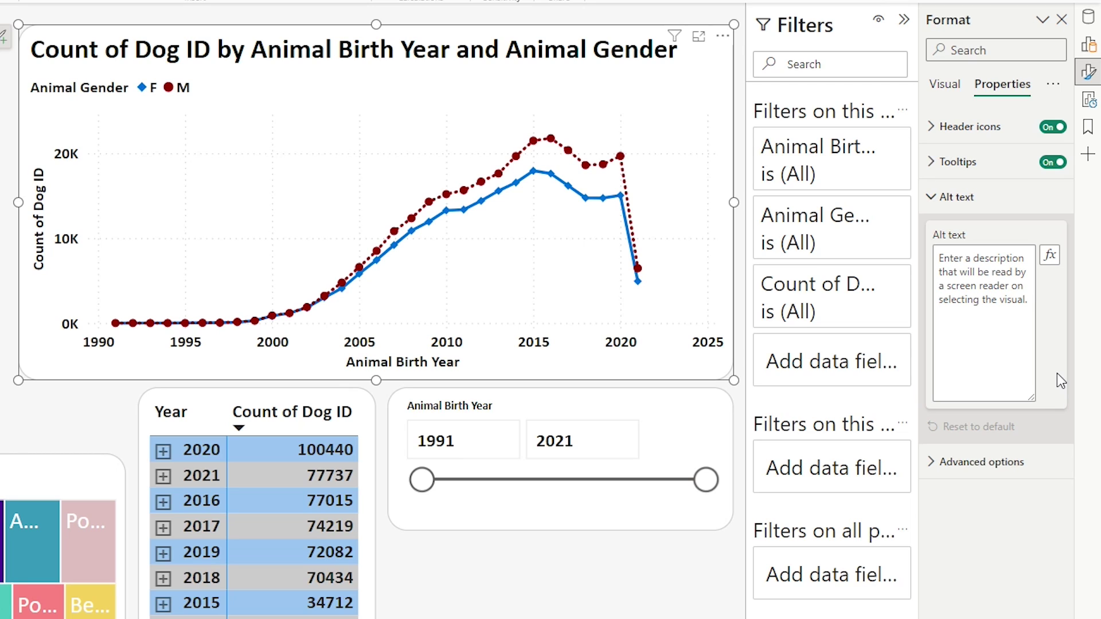
{"action": "left_click", "coordinate": [973, 284]}
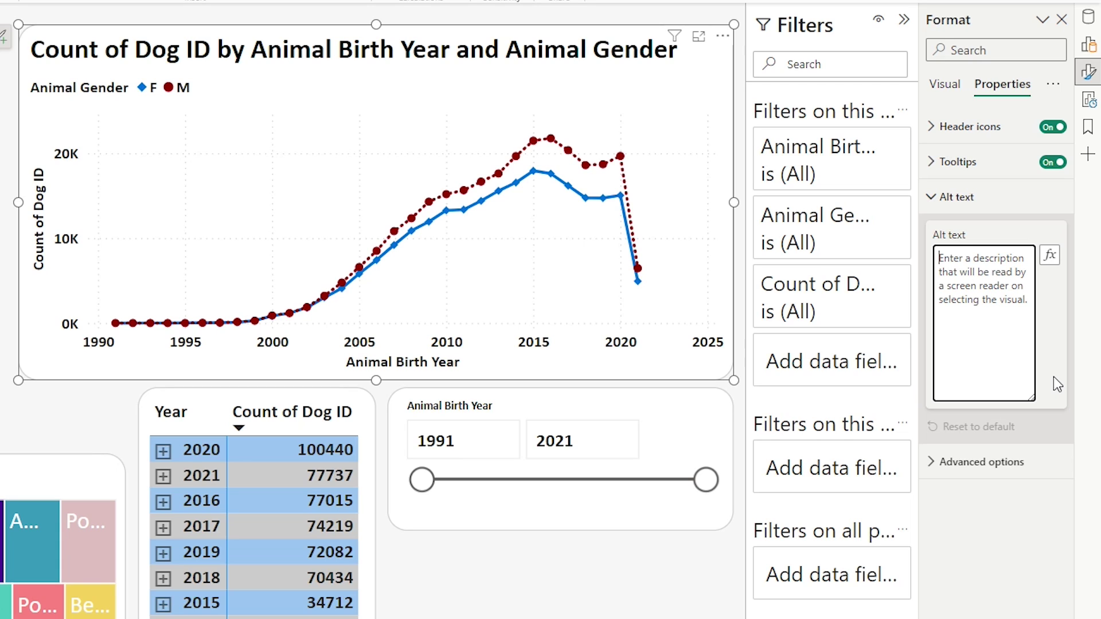
{"action": "left_click_drag", "start_coordinate": [1035, 400], "coordinate": [1043, 483]}
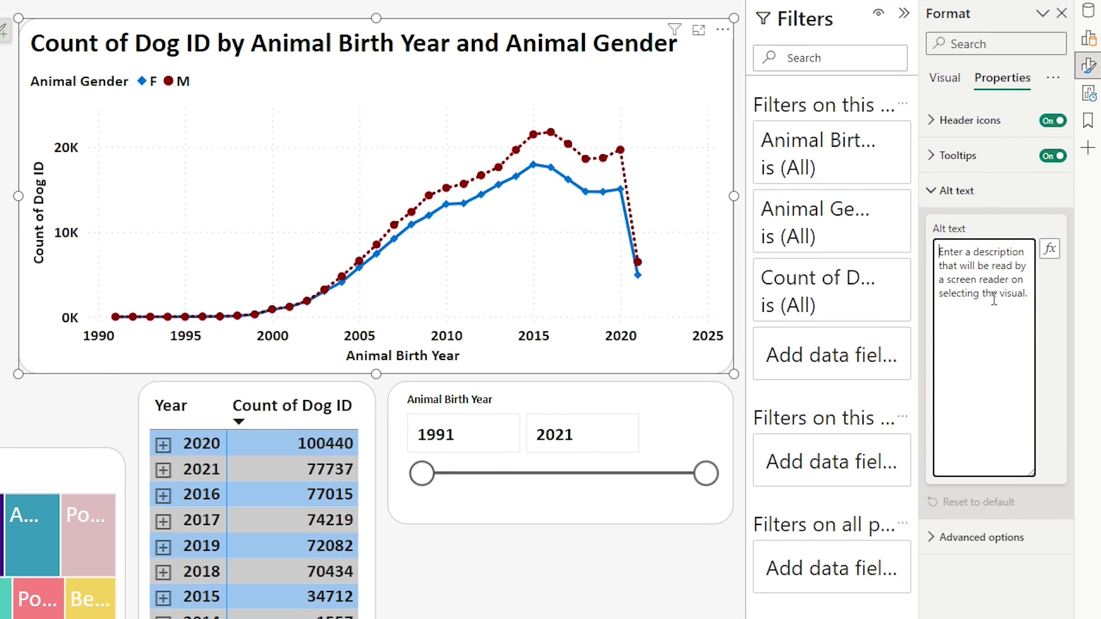
- Enter alt text describing trends of female dogs in blue and male dogs in red, 1990–2021
{"action": "type", "text": "This li"}
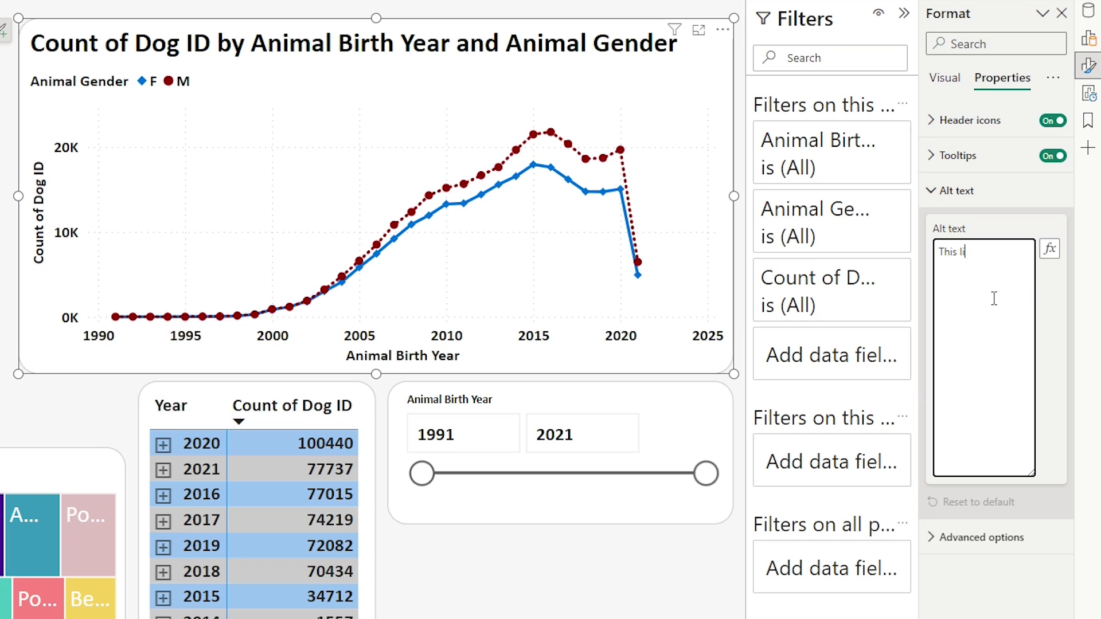
{"action": "type", "text": "ne chart is describing the "}
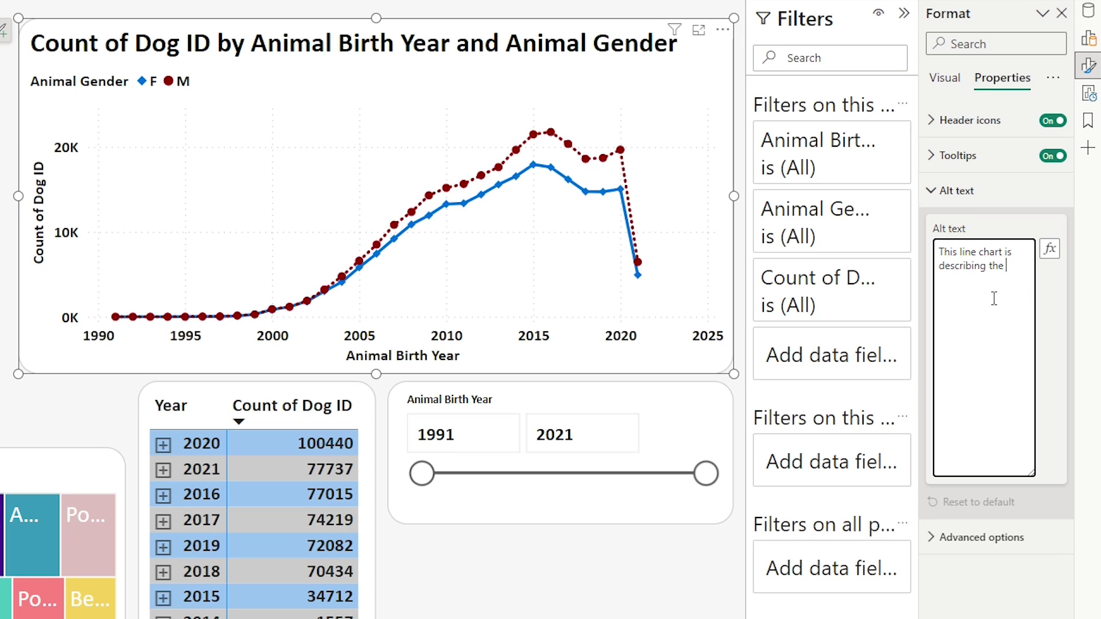
{"action": "type", "text": "trends between"}
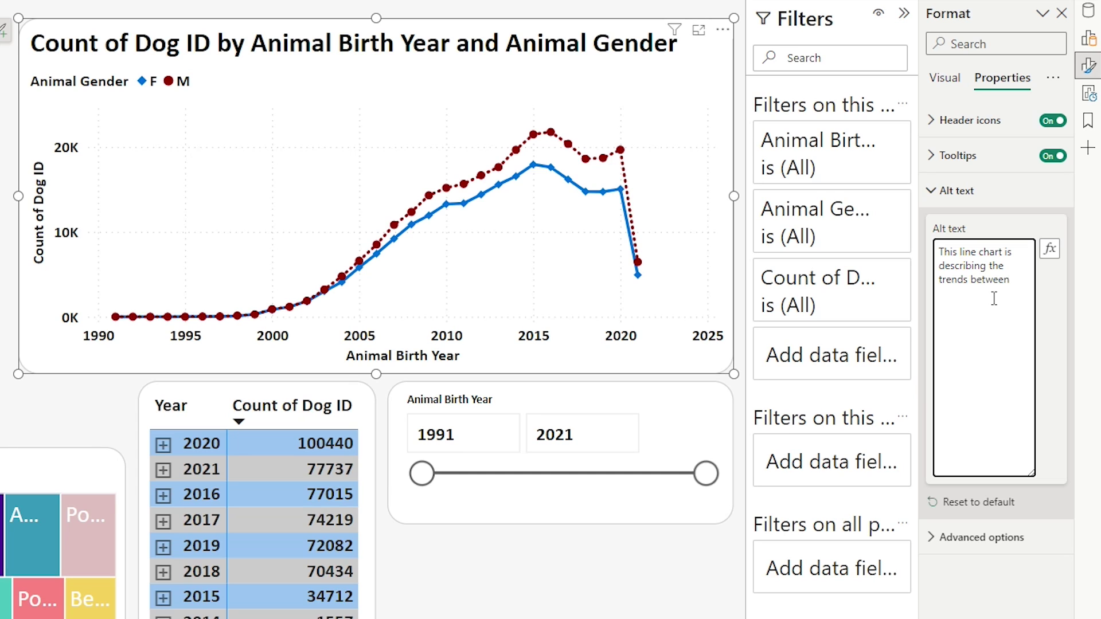
{"action": "type", "text": " female dogs in blue and male dogs in red from 1990"}
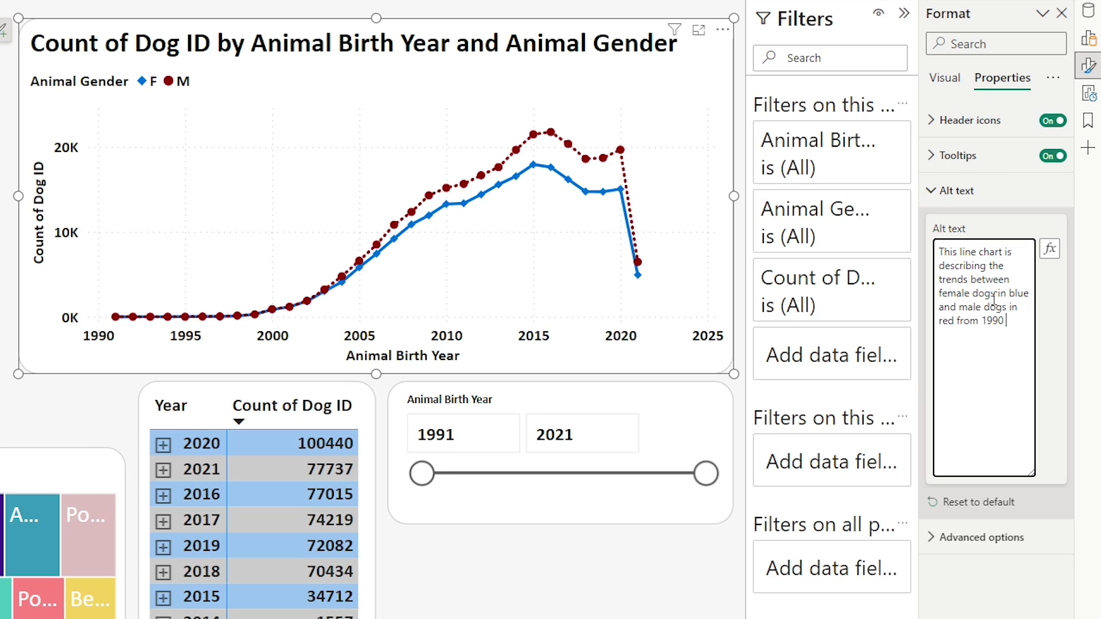
{"action": "type", "text": " to 2021..."}
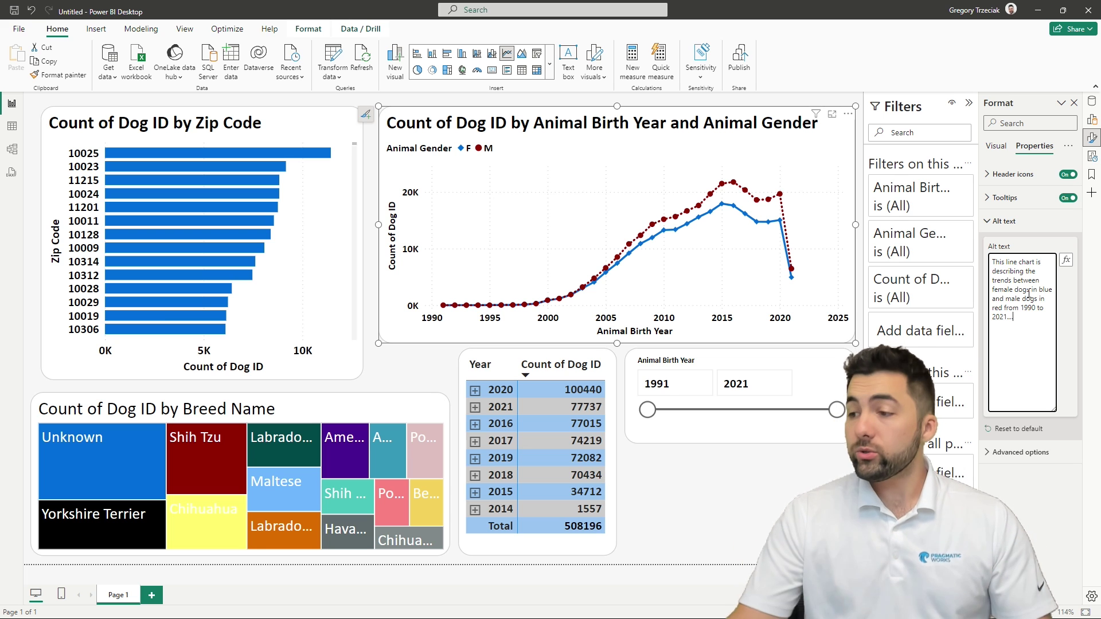
{"action": "left_click", "coordinate": [1066, 261]}
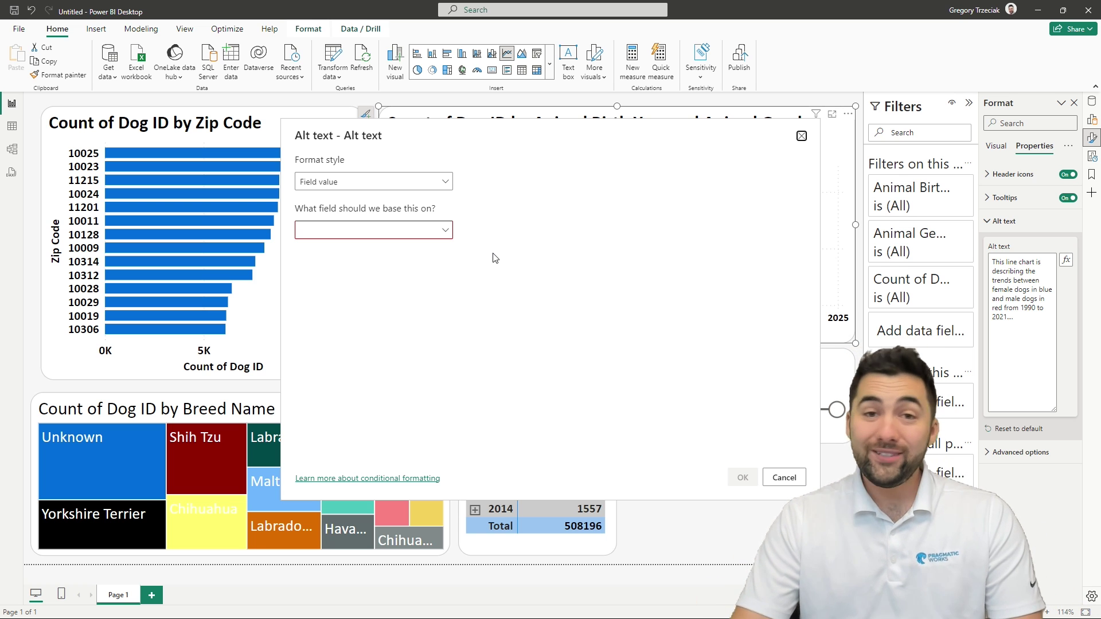
- Dismiss the alt text conditional formatting dialog unchanged and bring up the View ribbon
{"action": "left_click", "coordinate": [801, 138]}
{"action": "mouse_move", "coordinate": [520, 287]}
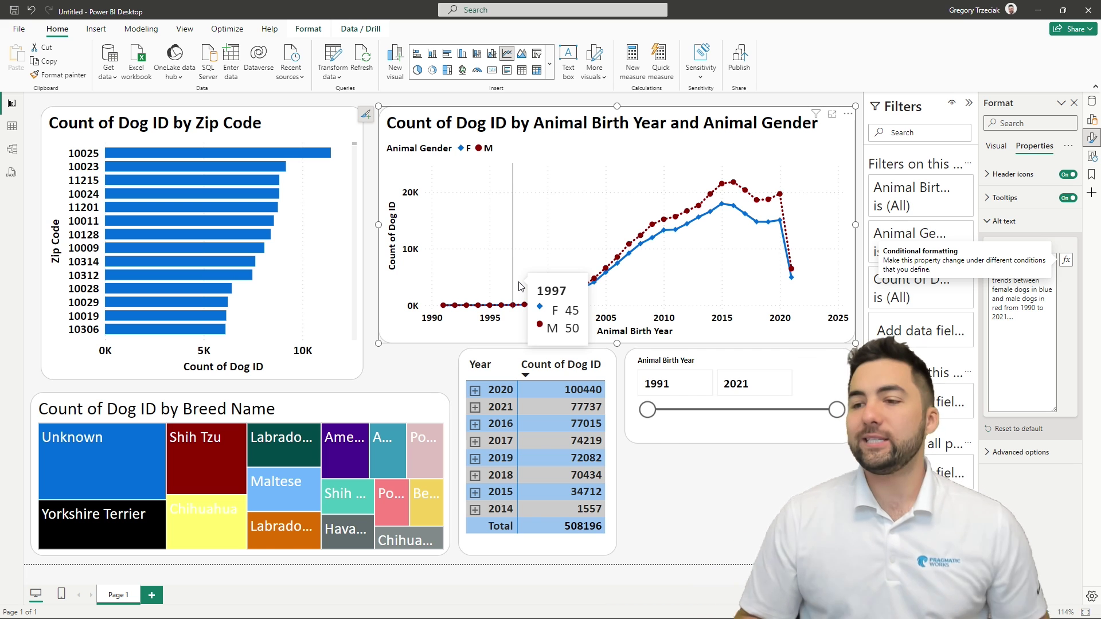
{"action": "left_click", "coordinate": [188, 30]}
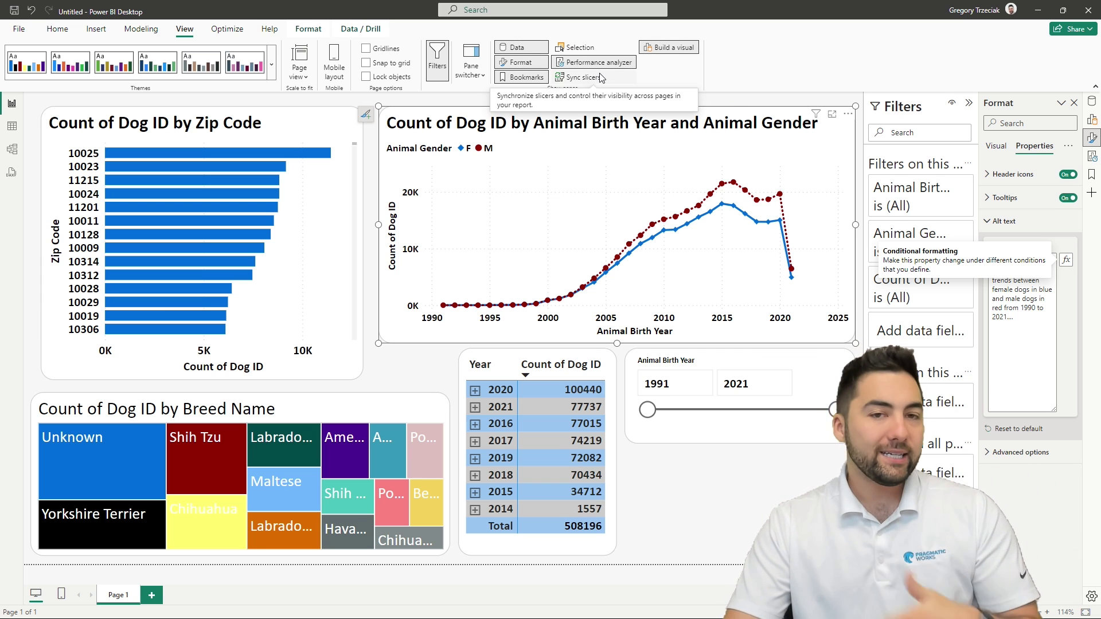
- Open the Selection pane's Tab order list: breed chart, slicer, matrix, birth-year chart, zip chart
{"action": "left_click", "coordinate": [583, 49]}
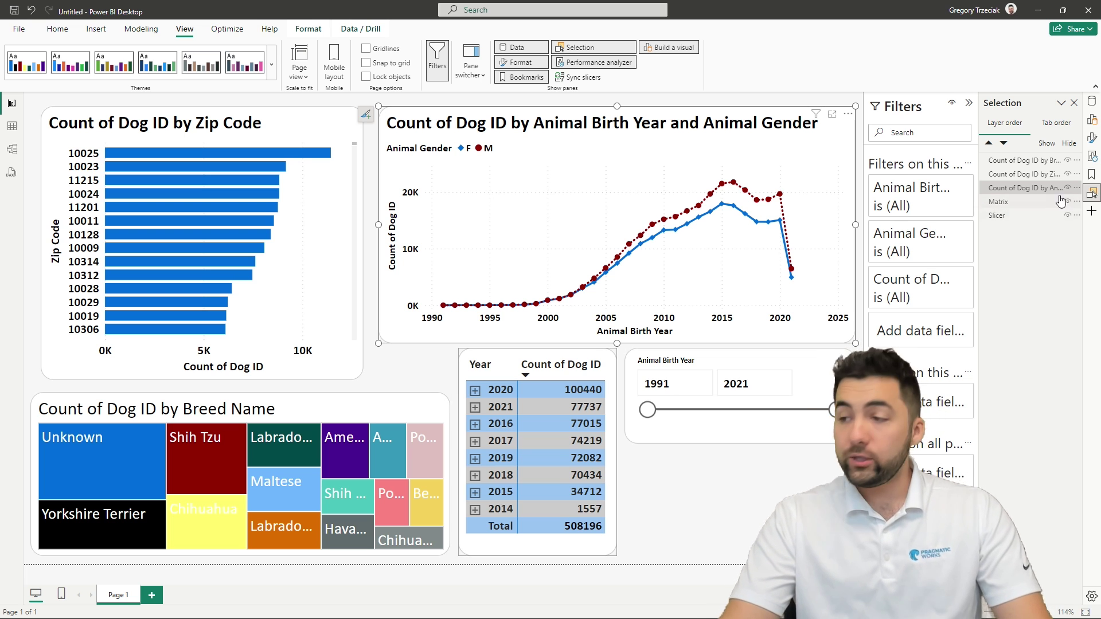
{"action": "left_click", "coordinate": [1061, 128]}
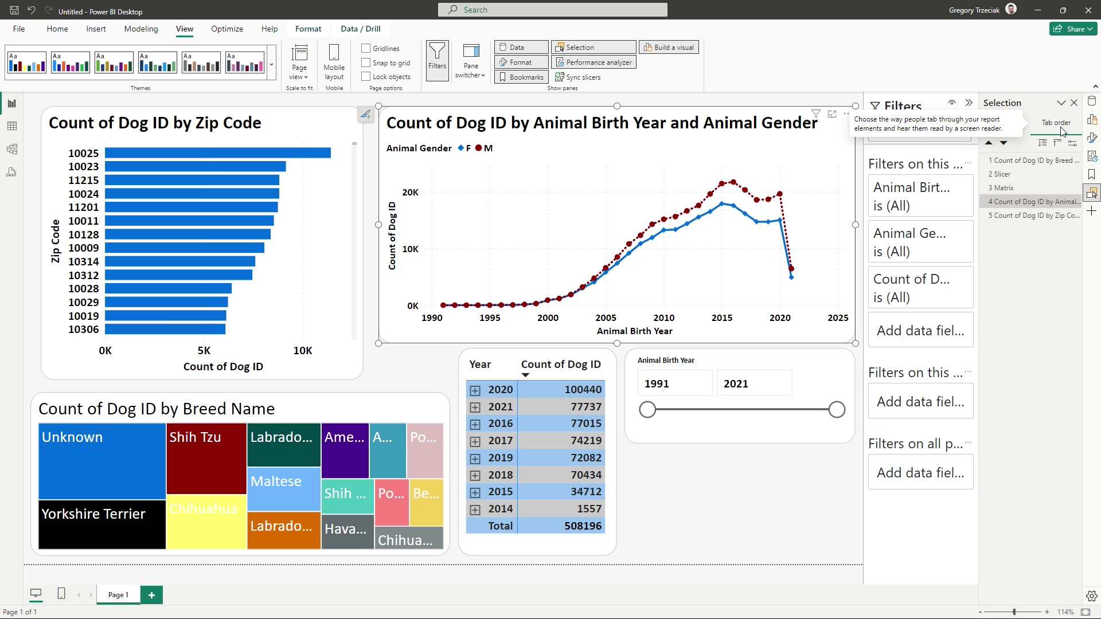
{"action": "left_click", "coordinate": [1035, 162]}
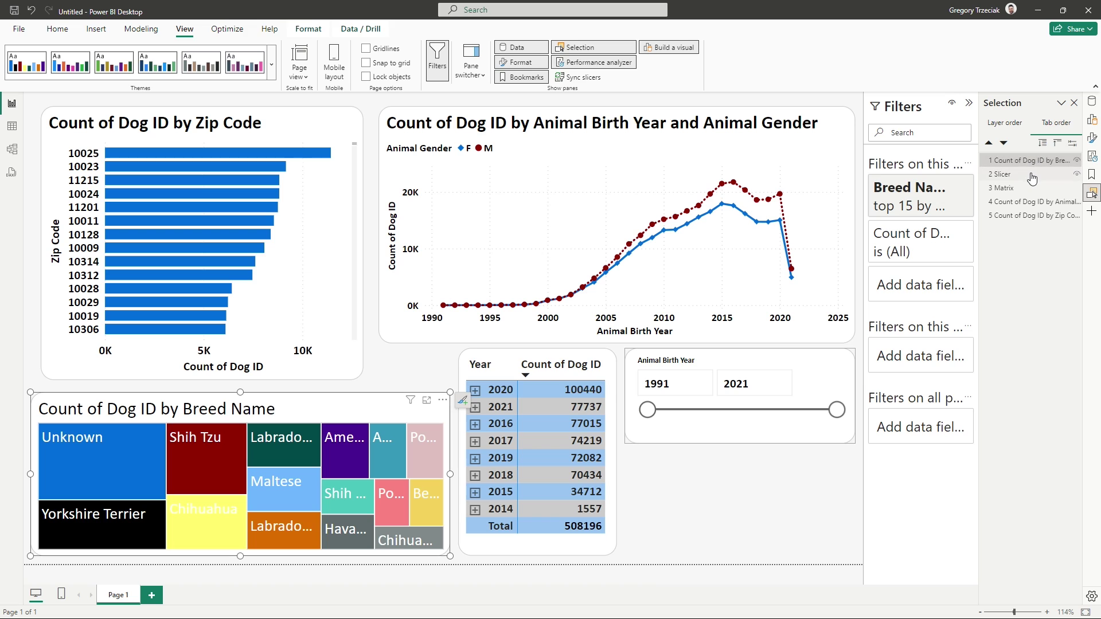
{"action": "left_click", "coordinate": [1031, 175]}
{"action": "left_click", "coordinate": [1033, 189]}
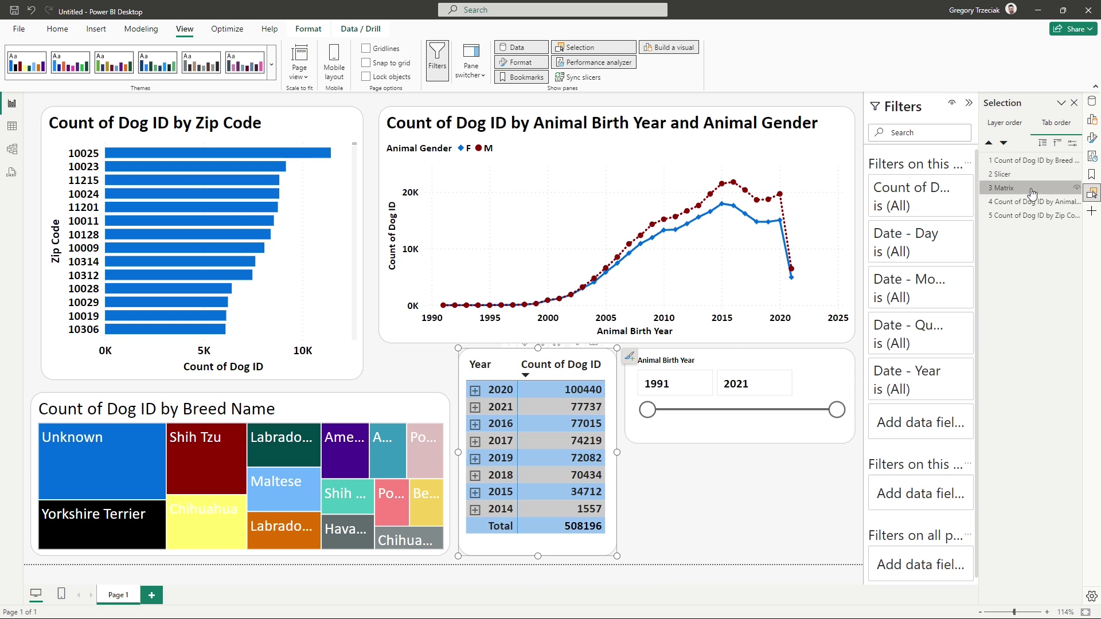
{"action": "left_click", "coordinate": [1033, 202]}
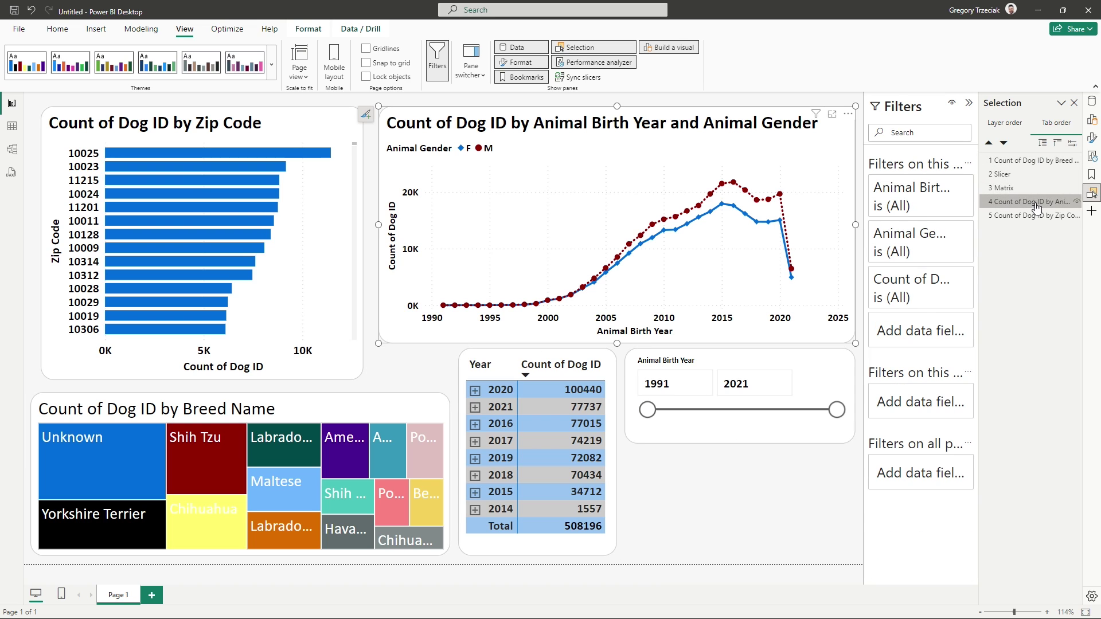
{"action": "left_click", "coordinate": [1041, 217]}
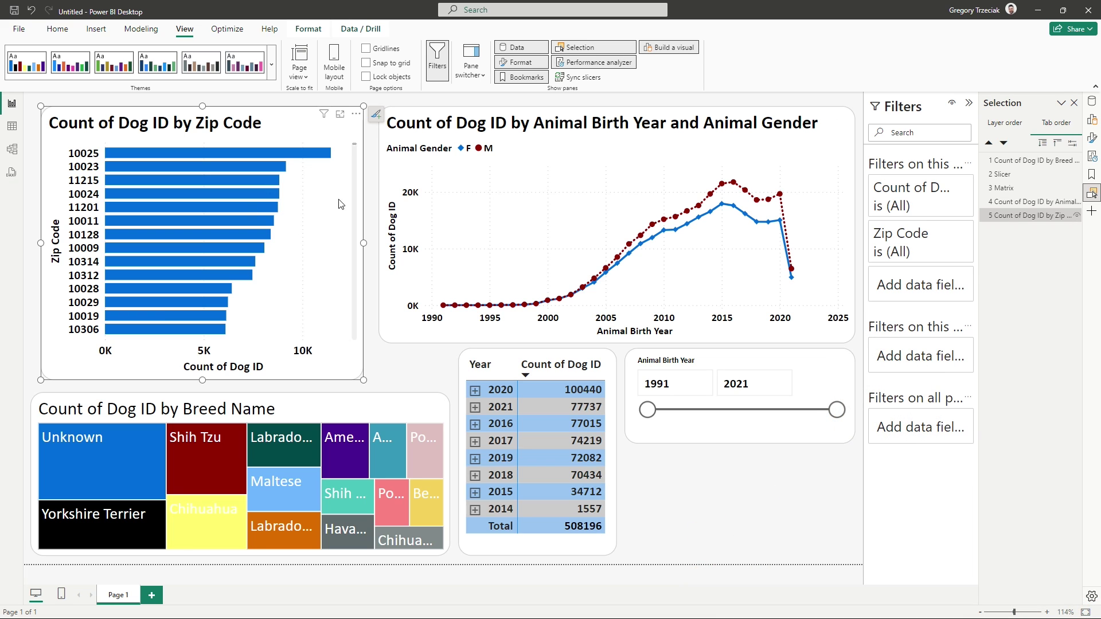
- Reorder tabs: zip code chart first, birth-year line chart second, treemap third, matrix before slicer
{"action": "left_click_drag", "start_coordinate": [1037, 220], "coordinate": [1030, 162]}
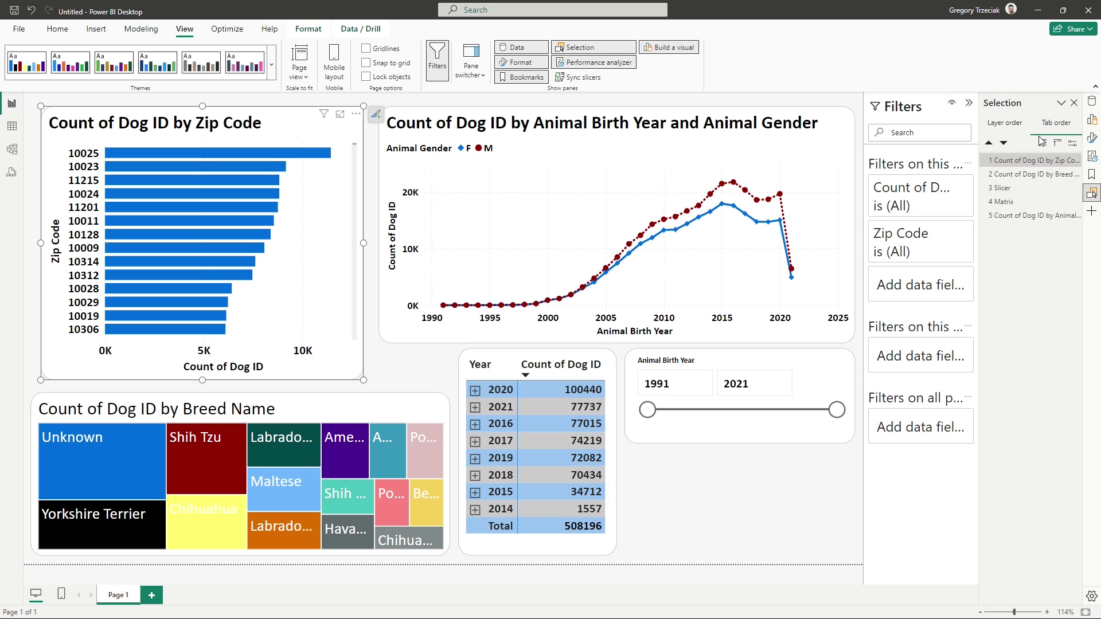
{"action": "left_click", "coordinate": [657, 161]}
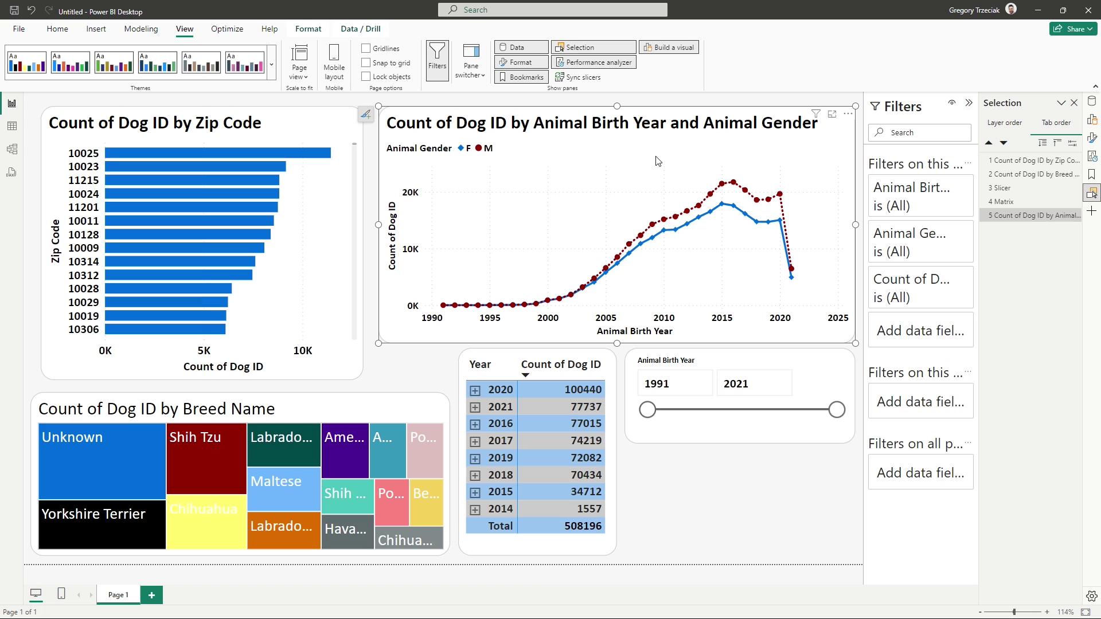
{"action": "left_click_drag", "start_coordinate": [1032, 216], "coordinate": [1030, 179]}
{"action": "left_click", "coordinate": [1029, 193]}
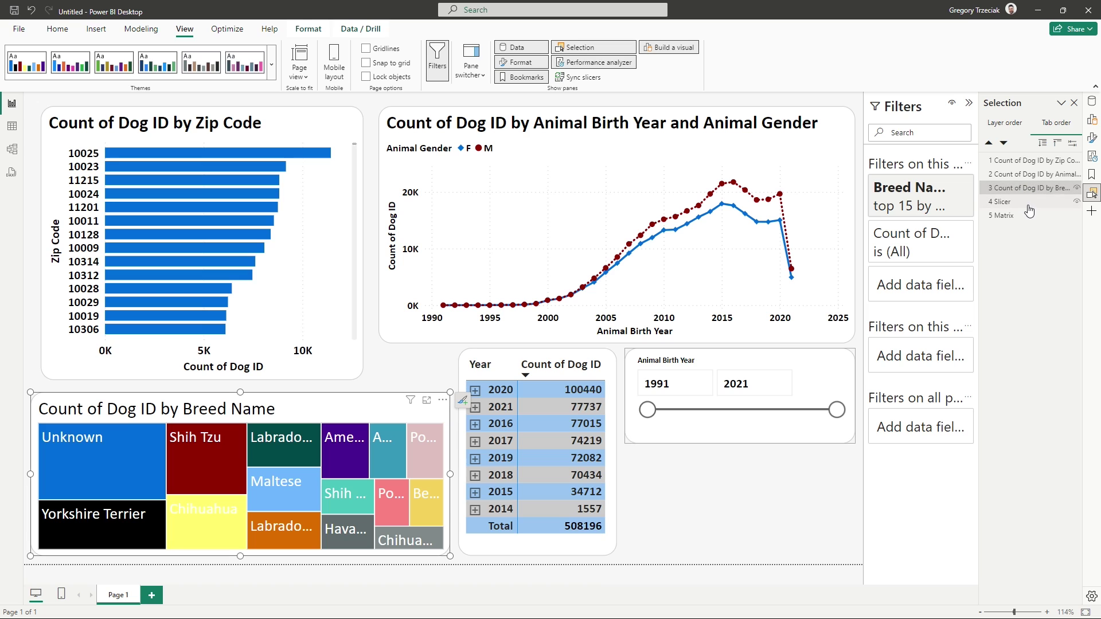
{"action": "left_click_drag", "start_coordinate": [1018, 224], "coordinate": [1019, 202]}
{"action": "left_click", "coordinate": [1019, 161]}
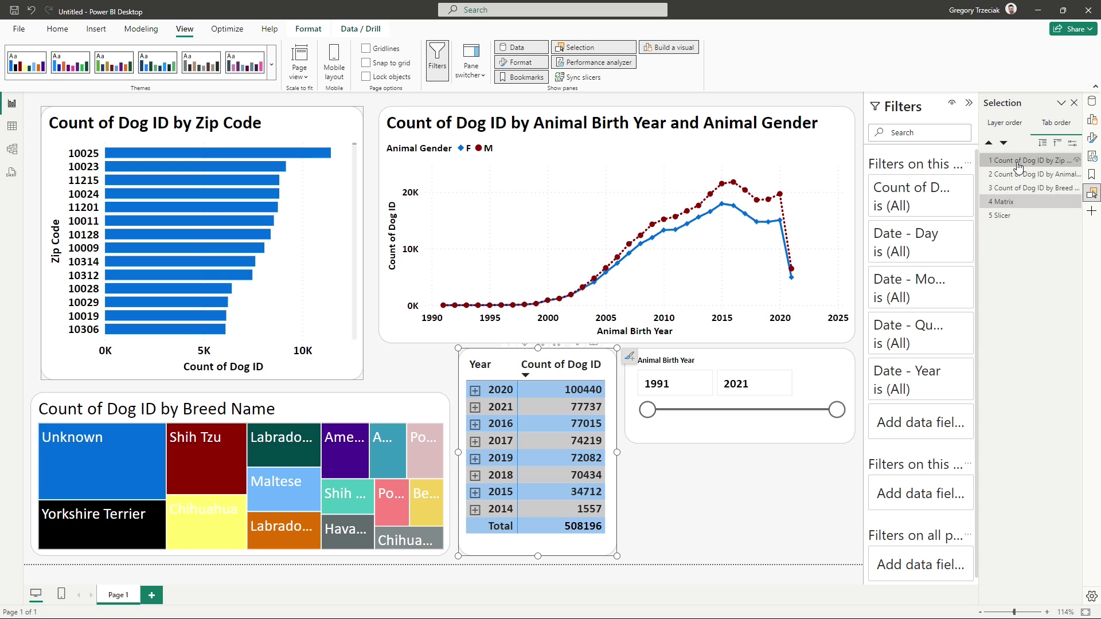
{"action": "key", "text": "Tab"}
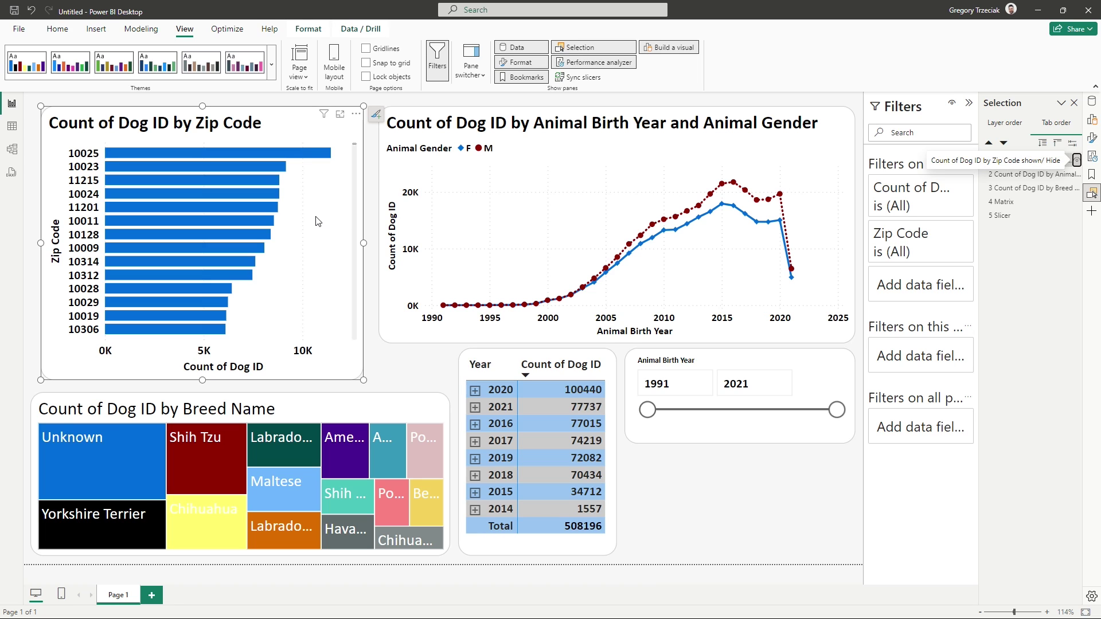
{"action": "left_click", "coordinate": [370, 227]}
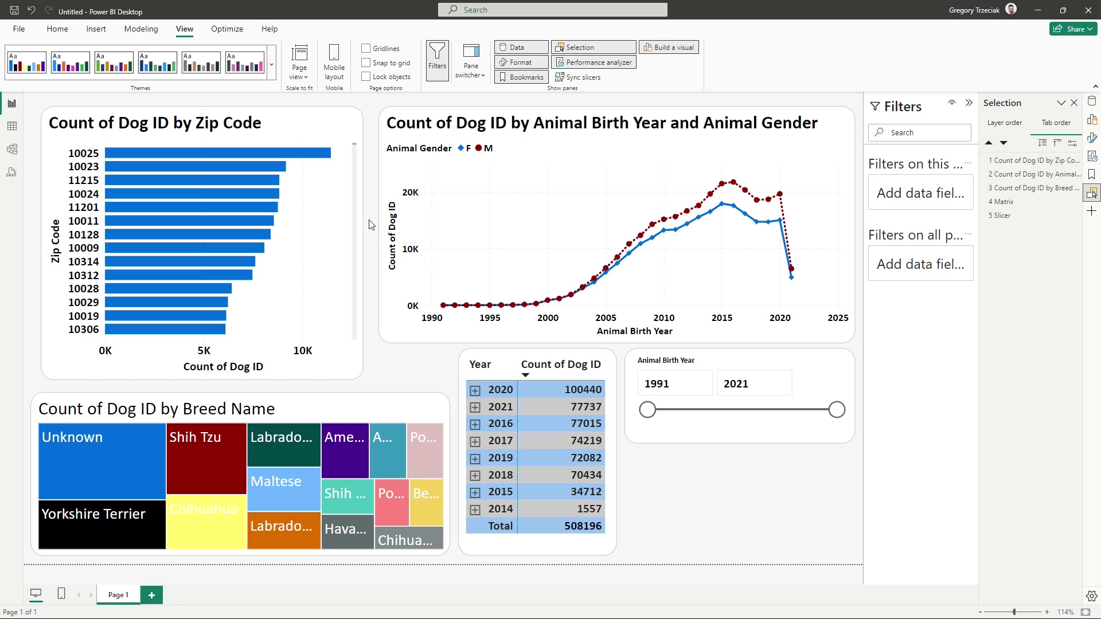
{"action": "left_click", "coordinate": [365, 224]}
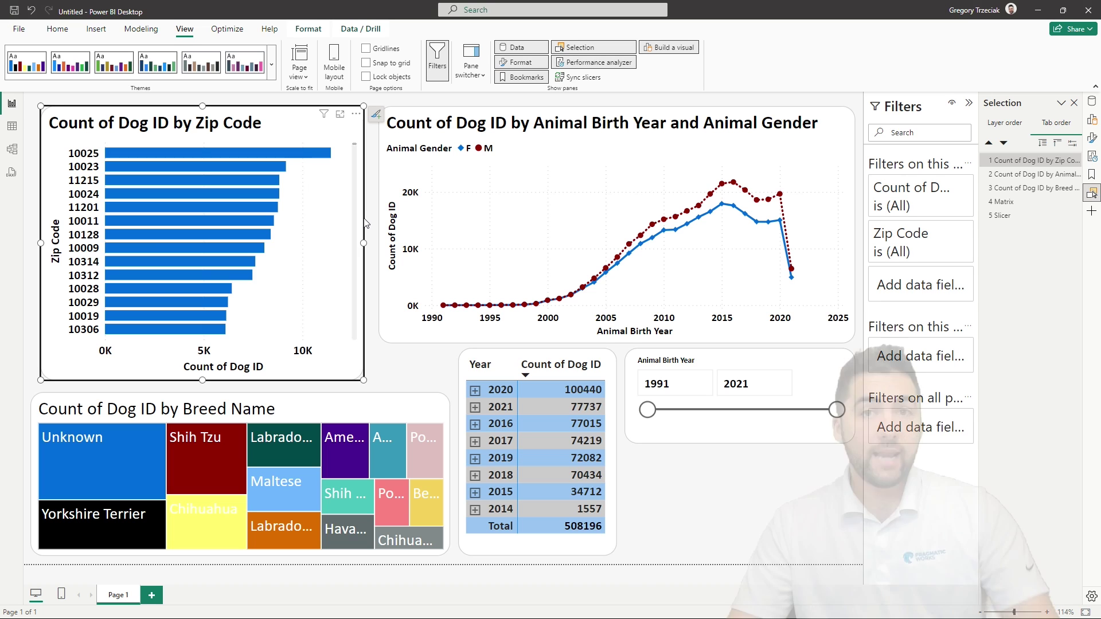
{"action": "key", "text": "Tab"}
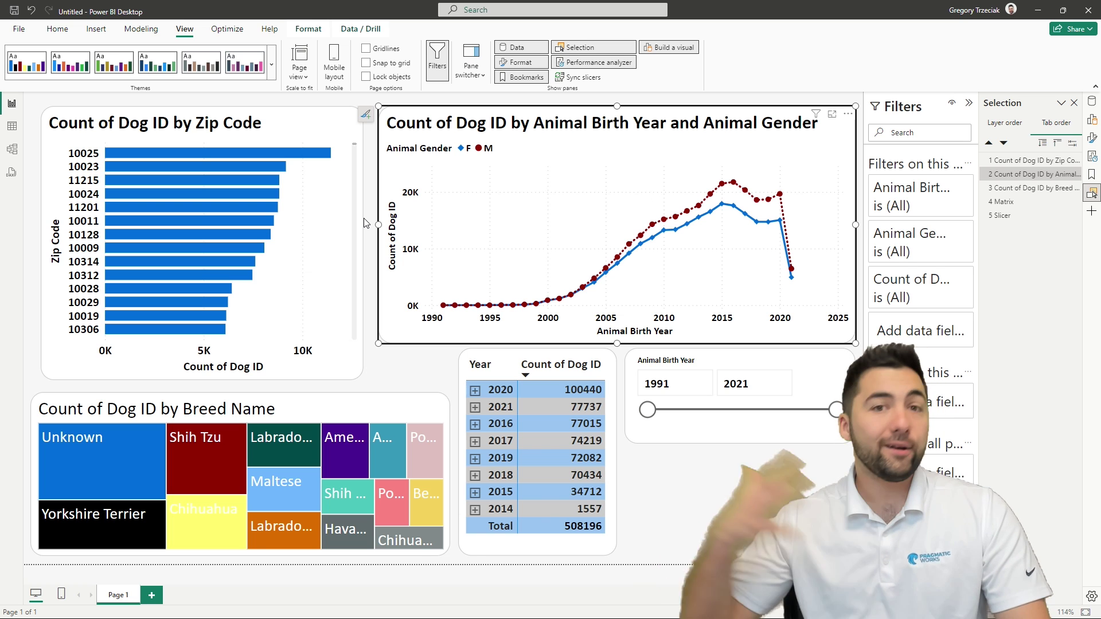
{"action": "key", "text": "Tab"}
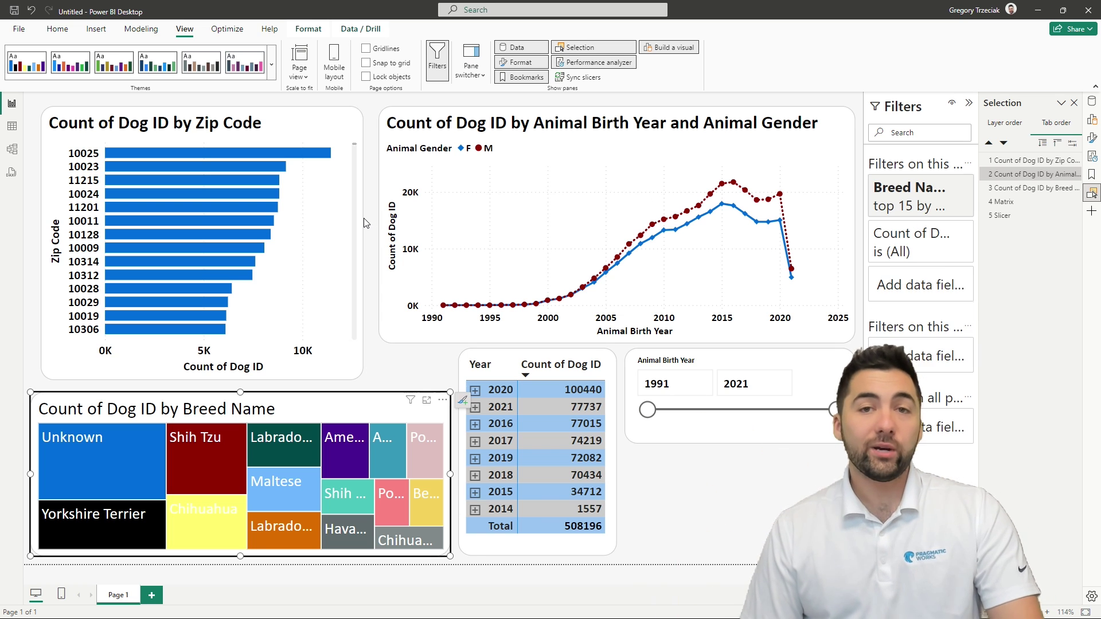
{"action": "key", "text": "Tab"}
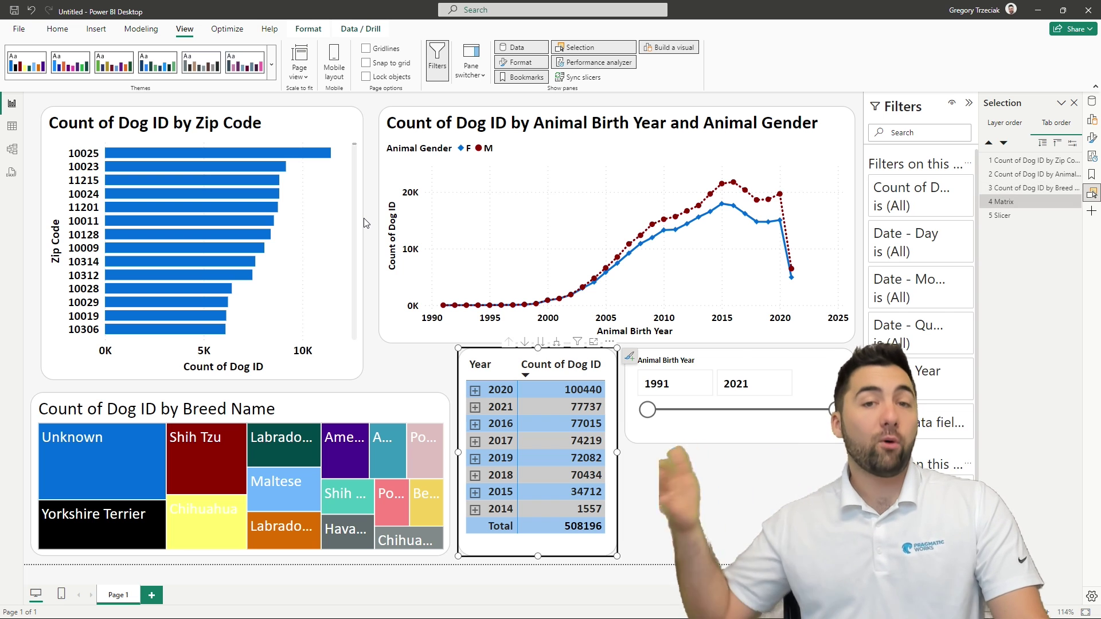
{"action": "key", "text": "Tab"}
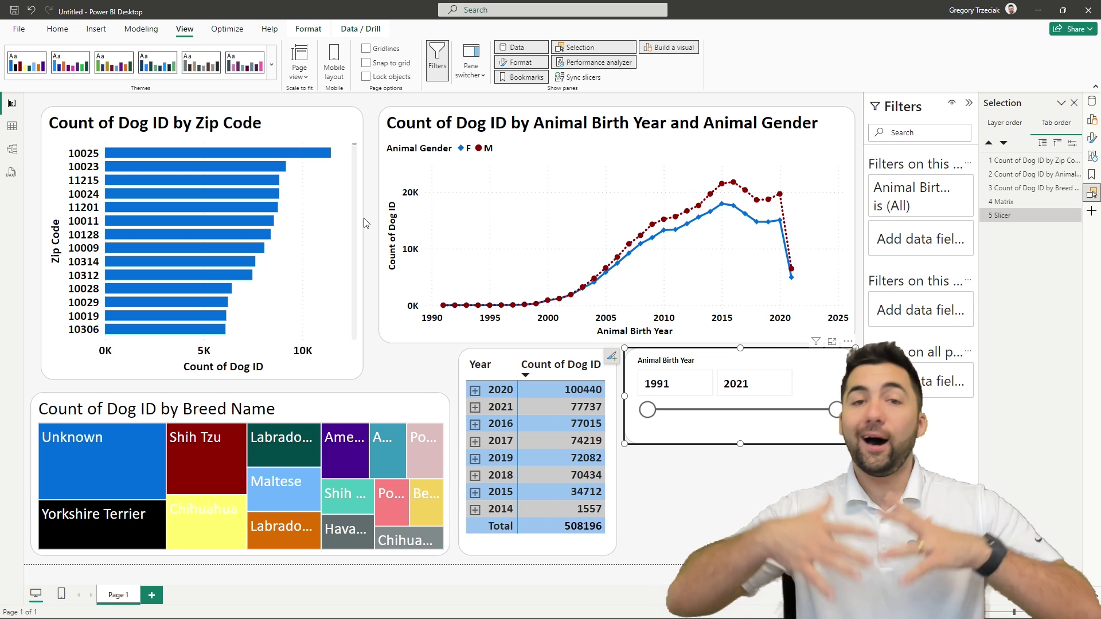